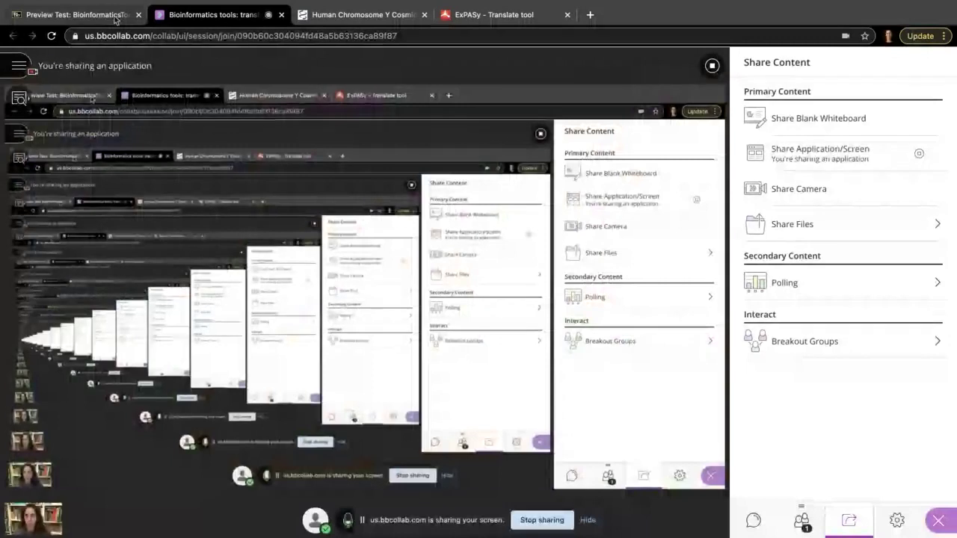
# Switch to the Bioinformatics test preview, highlight "ATGs" in Question 5, and review the sequence of GenBank AC003032.1 above it
pyautogui.click(116, 17)
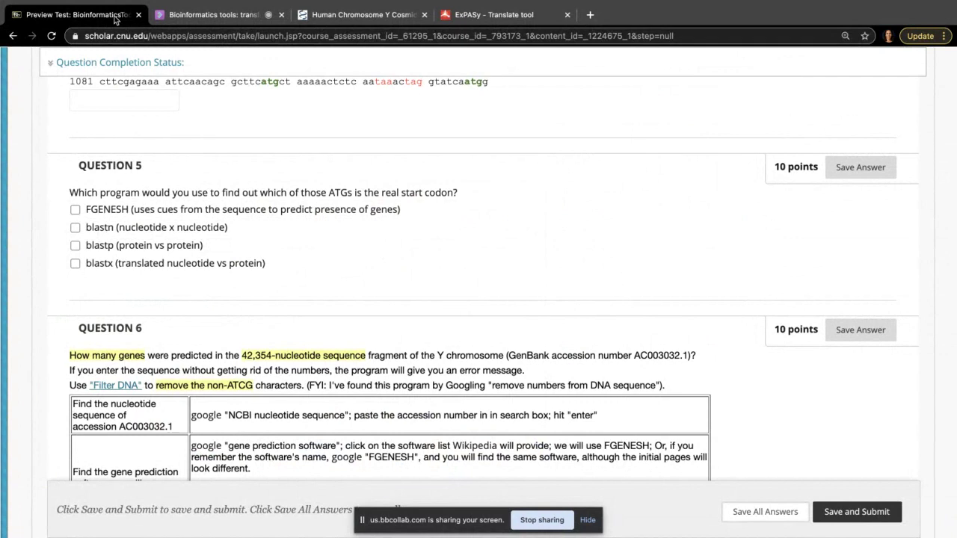
pyautogui.doubleClick(332, 193)
pyautogui.scroll(3, 306, 207)
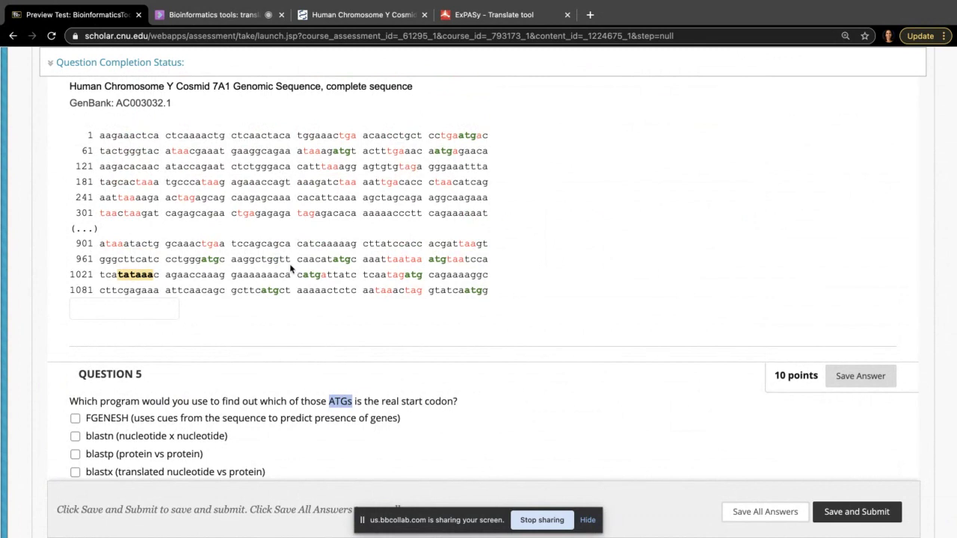
pyautogui.scroll(-2, 290, 270)
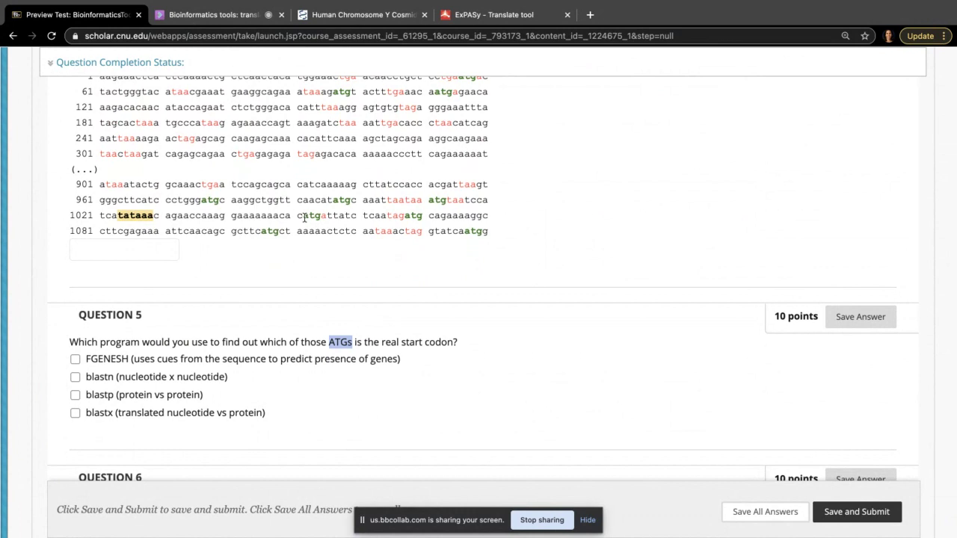
# Highlight the triplets atg, att and tag one after another in sequence row 1021
pyautogui.moveTo(304, 216); pyautogui.dragTo(322, 218)
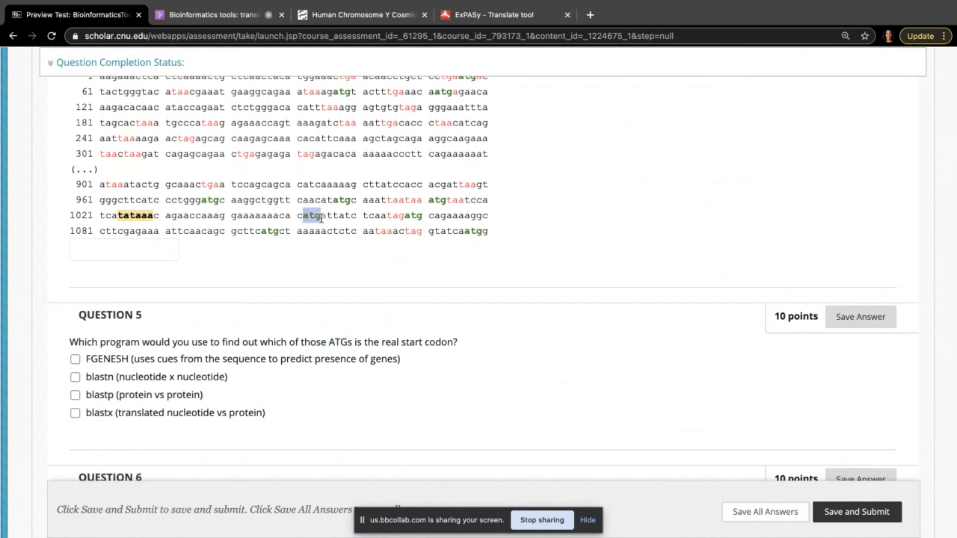
pyautogui.click(321, 218)
pyautogui.moveTo(322, 219); pyautogui.dragTo(338, 218)
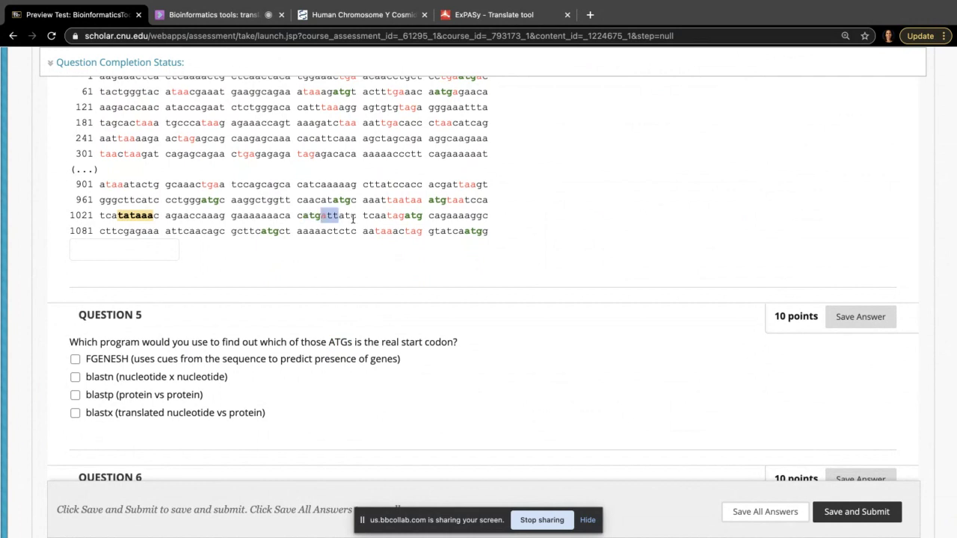
pyautogui.click(389, 218)
pyautogui.moveTo(404, 217); pyautogui.dragTo(388, 217)
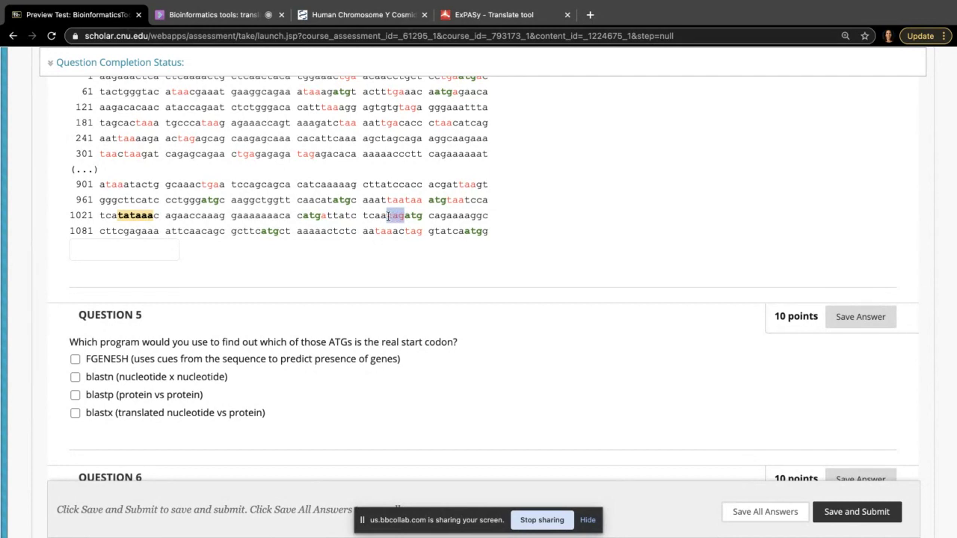
# Trace the reading frame in sequence row 1021 from its first atg through the following block, highlighting the triplet ata
pyautogui.moveTo(302, 217); pyautogui.dragTo(365, 217)
pyautogui.click(321, 216)
pyautogui.click(338, 217)
pyautogui.doubleClick(370, 216)
pyautogui.click(362, 216)
pyautogui.doubleClick(362, 216)
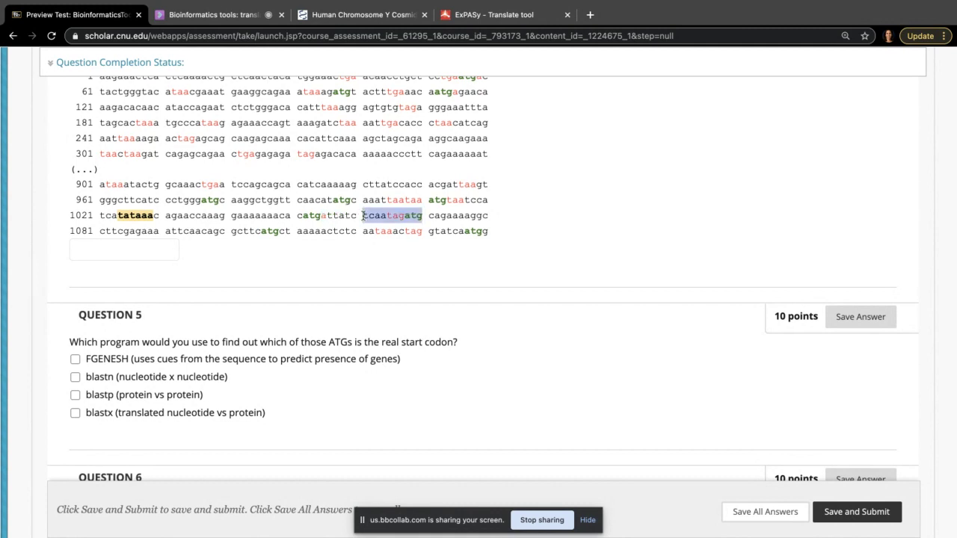
pyautogui.click(362, 216)
pyautogui.moveTo(380, 216)
pyautogui.mouseDown()
pyautogui.moveTo(364, 215)
pyautogui.moveTo(391, 217)
pyautogui.moveTo(382, 217)
pyautogui.mouseUp()
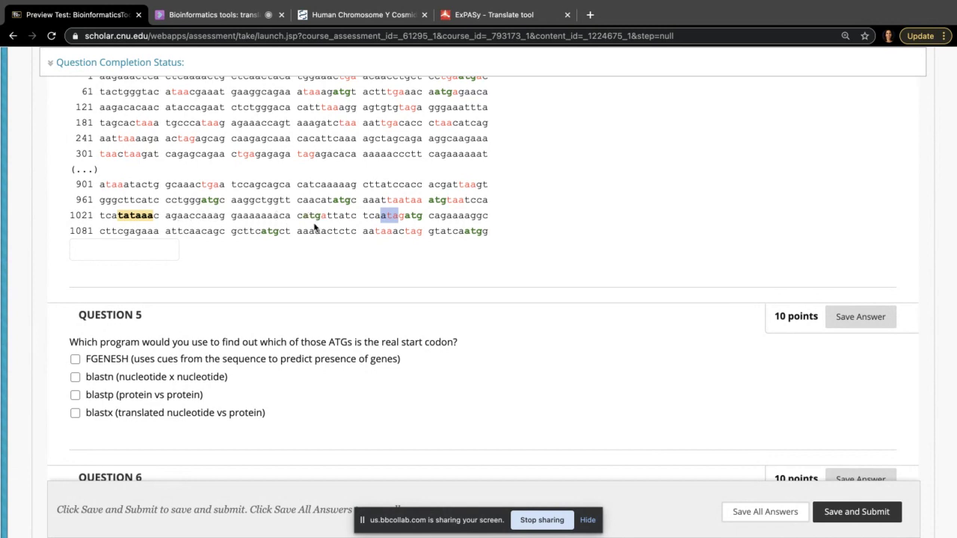
# Select FGENESH as an answer to Question 5 and highlight the two nucleotide terms in the blastn option
pyautogui.scroll(-1, 315, 227)
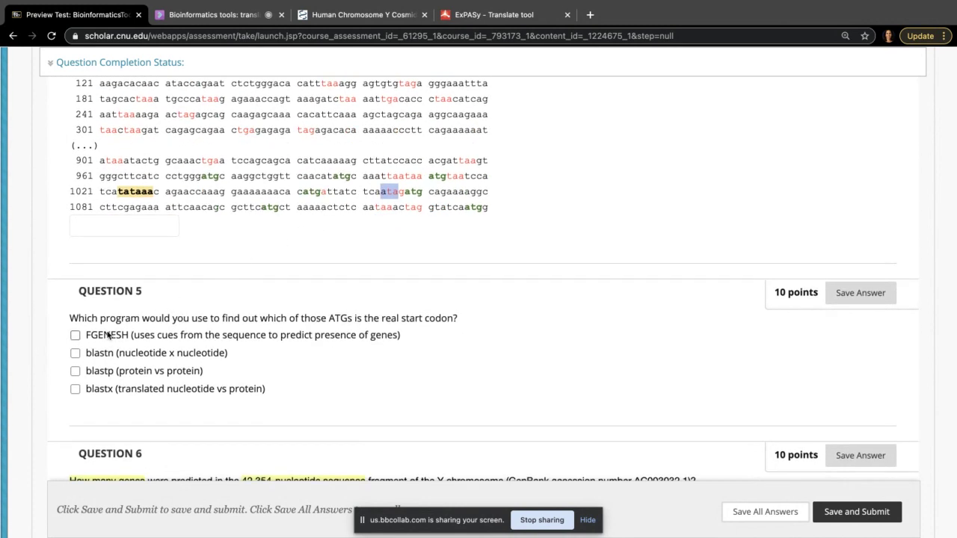
pyautogui.click(76, 337)
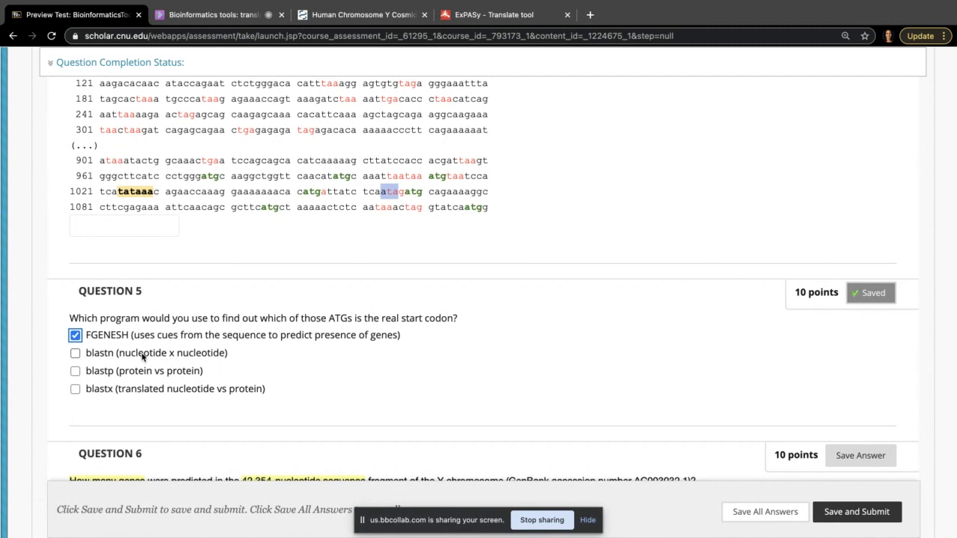
pyautogui.doubleClick(192, 357)
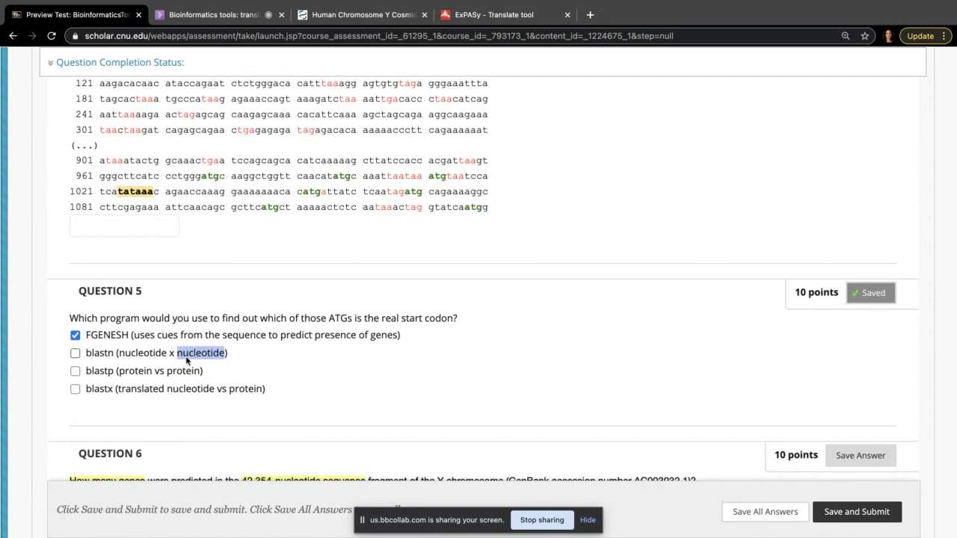
pyautogui.doubleClick(134, 355)
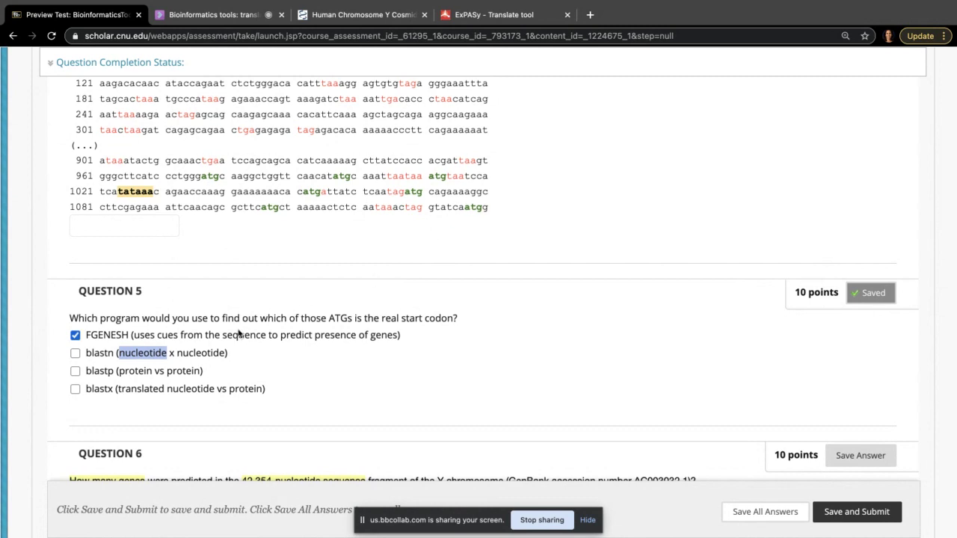
pyautogui.doubleClick(203, 357)
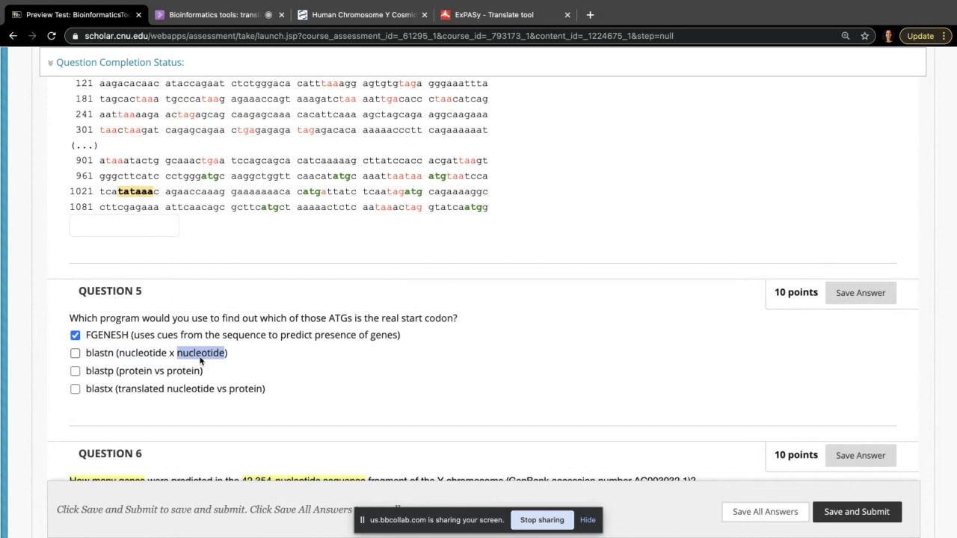
# Highlight the two protein terms in Question 5's blastp option and deselect that option
pyautogui.click(75, 358)
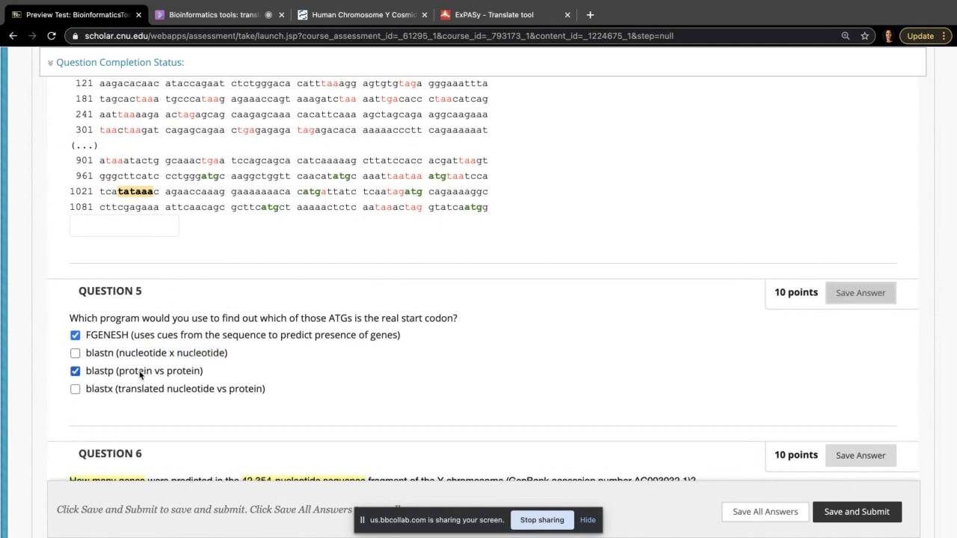
pyautogui.doubleClick(139, 374)
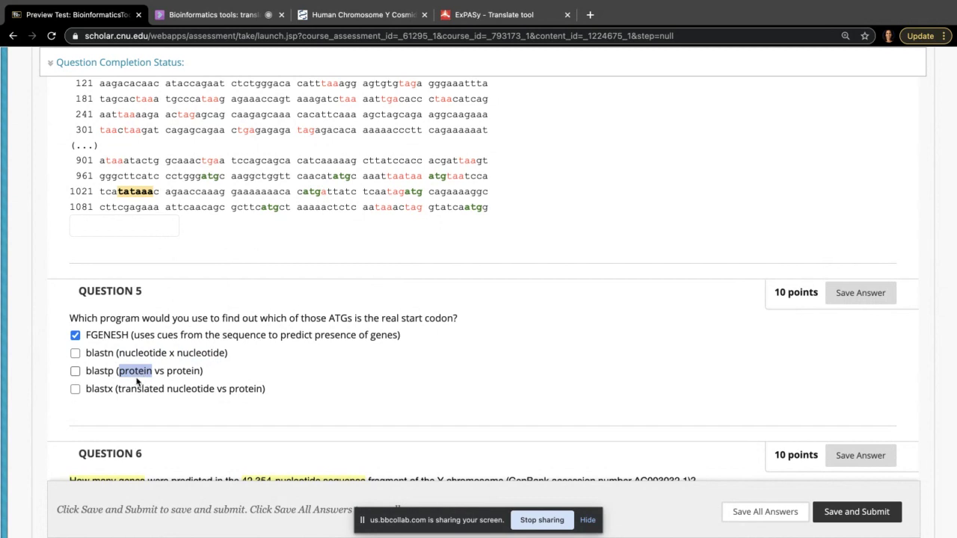
pyautogui.doubleClick(187, 376)
pyautogui.click(139, 376)
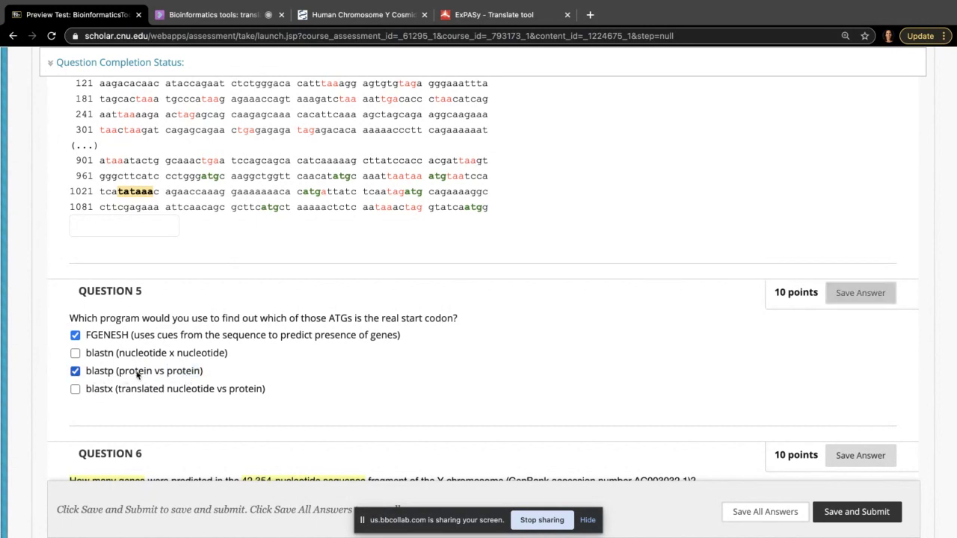
pyautogui.doubleClick(139, 376)
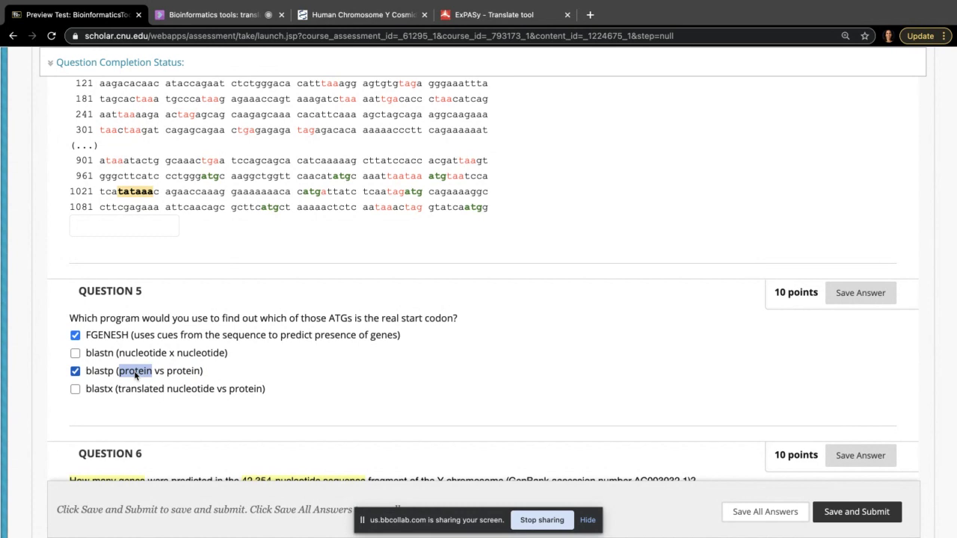
pyautogui.click(75, 371)
# Highlight "translated nucleotide" and "protein" in Question 5's blastx option and select blastx as an additional answer
pyautogui.doubleClick(187, 392)
pyautogui.click(119, 394)
pyautogui.moveTo(120, 394); pyautogui.dragTo(215, 396)
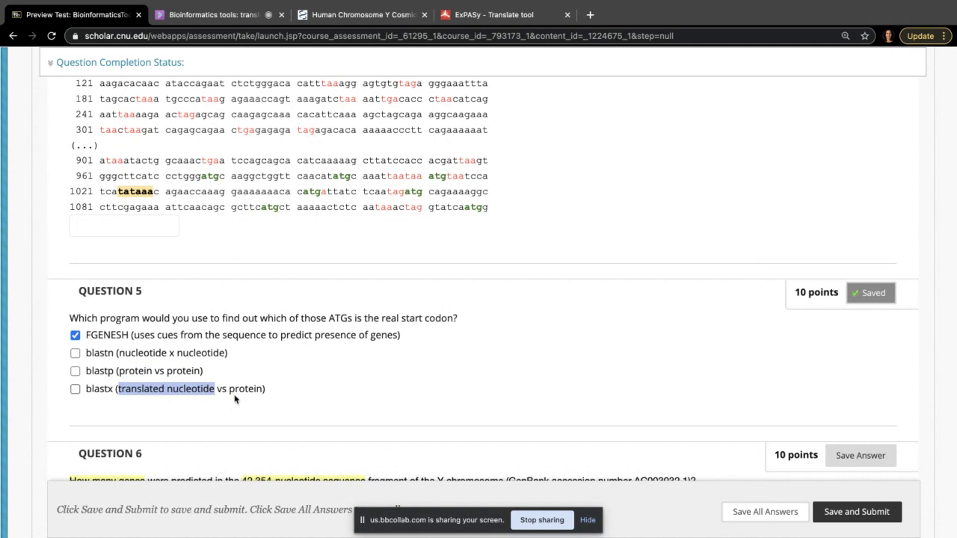
pyautogui.doubleClick(246, 392)
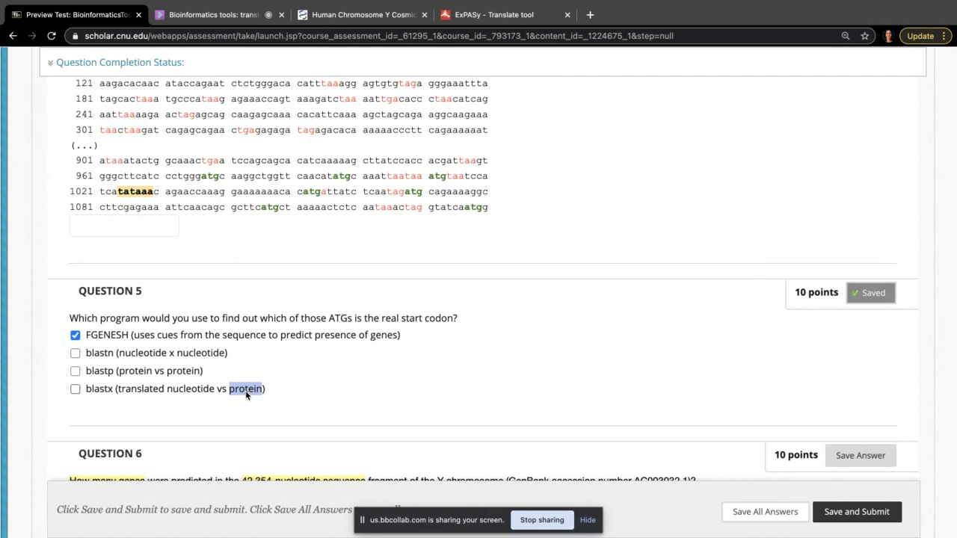
pyautogui.click(192, 390)
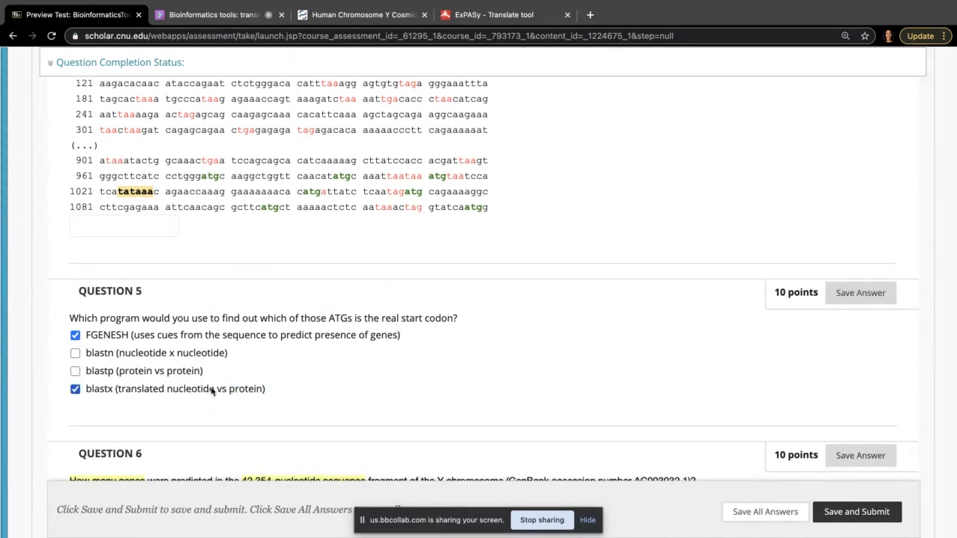
pyautogui.moveTo(215, 390); pyautogui.dragTo(123, 397)
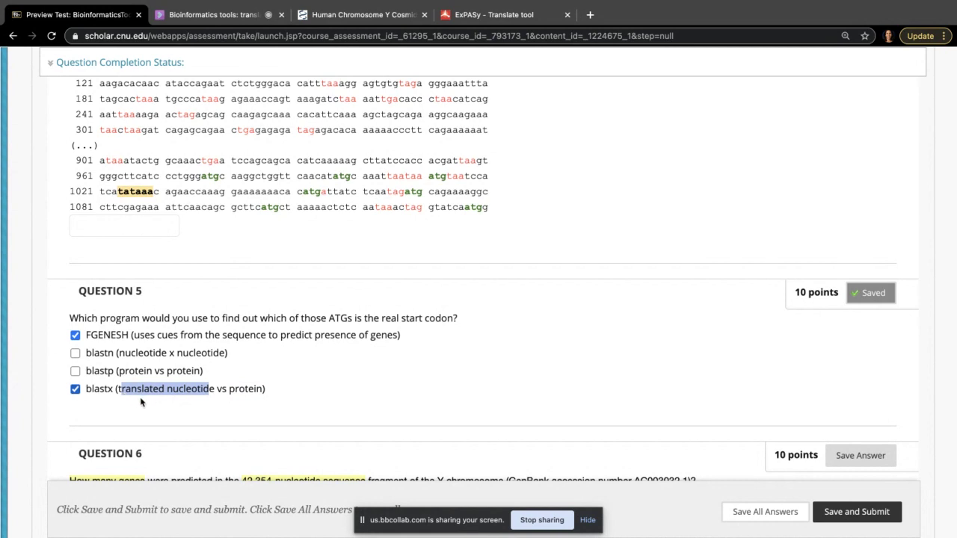
pyautogui.click(253, 392)
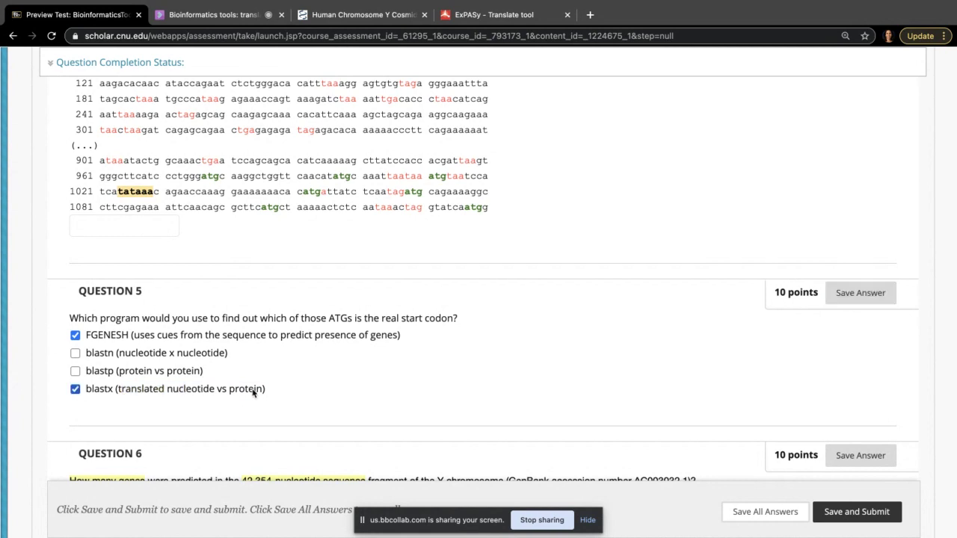
pyautogui.doubleClick(252, 392)
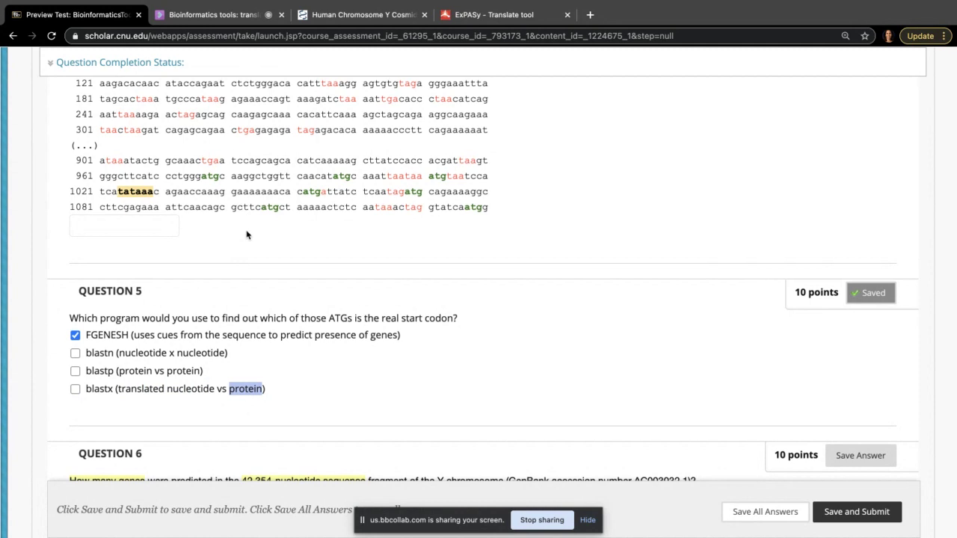
pyautogui.click(75, 389)
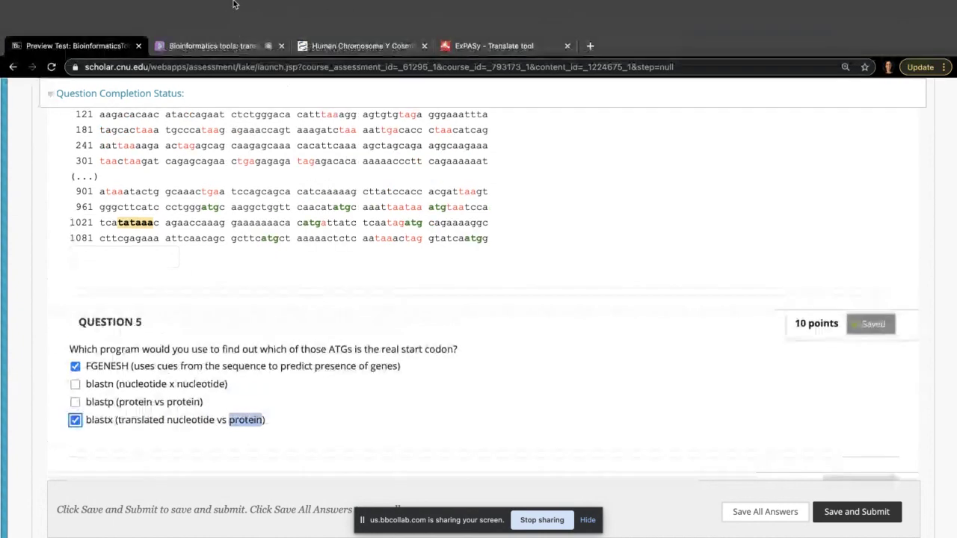
# Switch back to the Blackboard Collaborate session and open its session menu
pyautogui.click(217, 50)
pyautogui.click(18, 66)
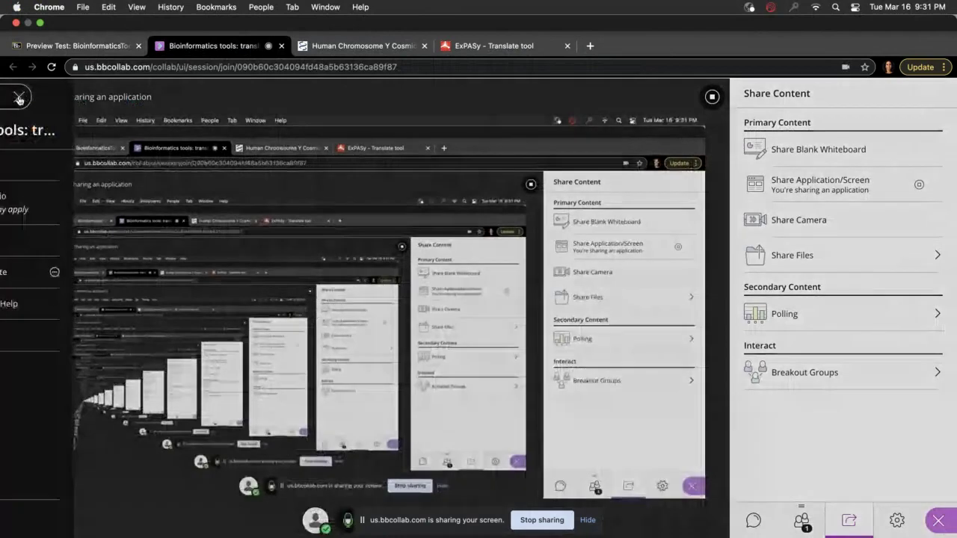